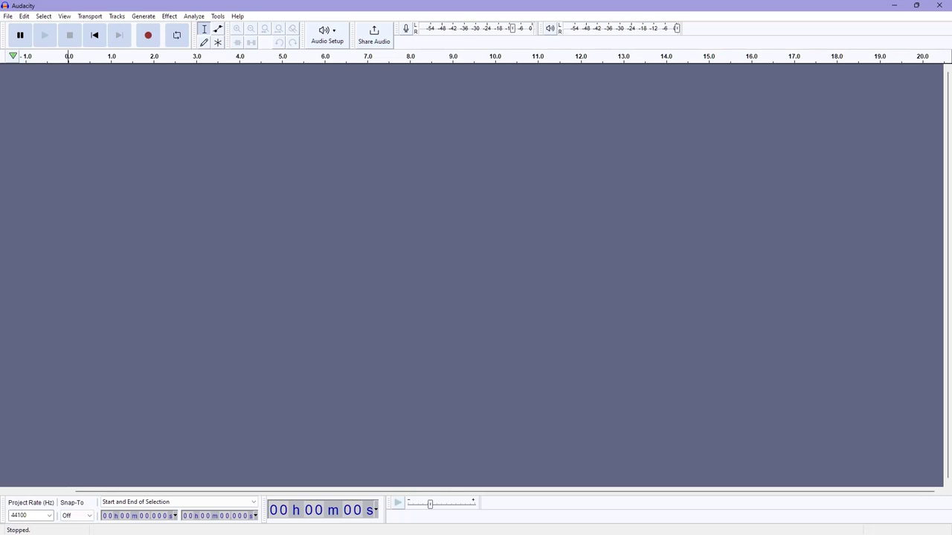
Open 20100120_Tsong002_Meeting6_reponly.wav from the Kaken-B folder via File > Open.
left_click(7, 16)
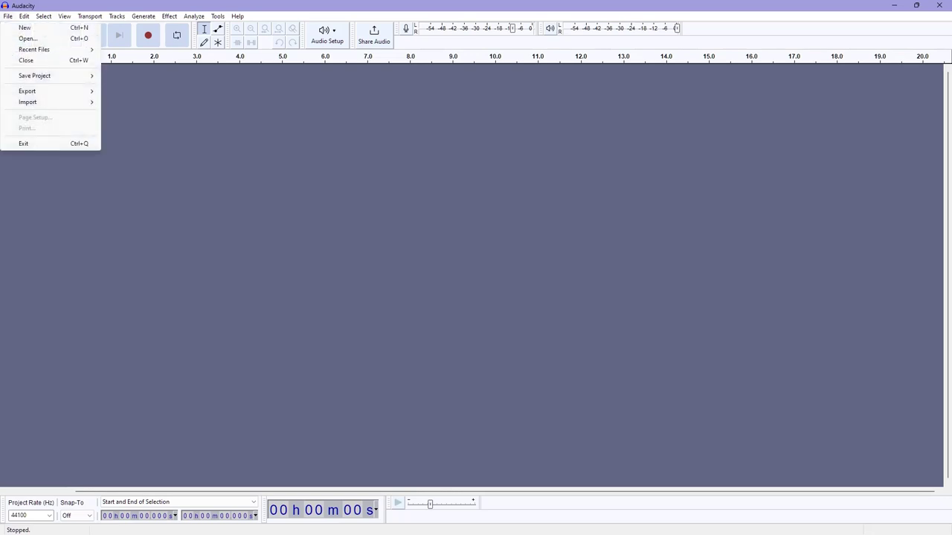
left_click(28, 38)
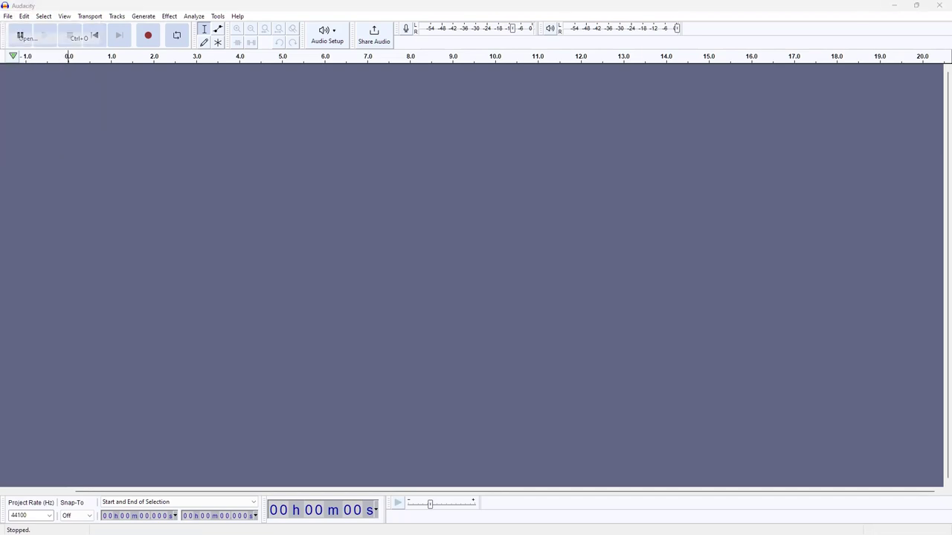
left_click_drag(111, 29, 278, 87)
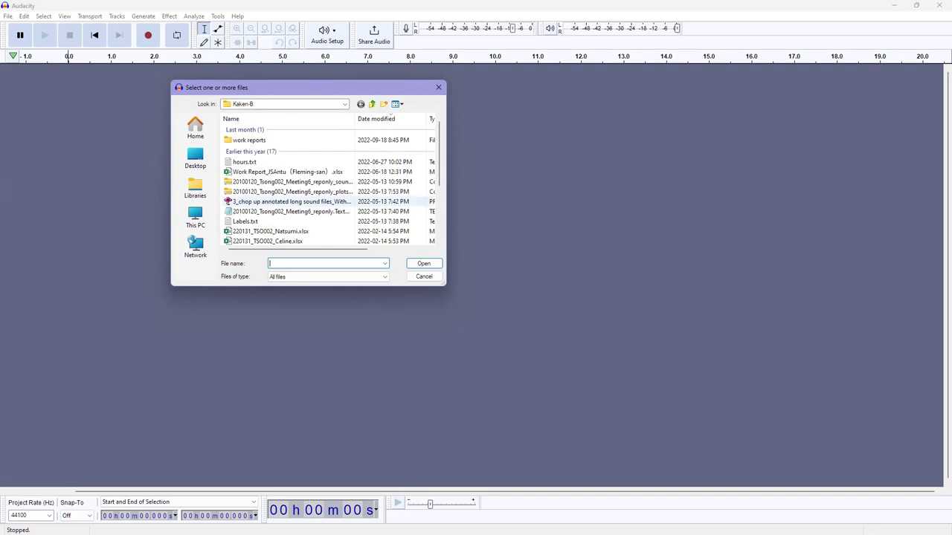
scroll(272, 208, "down", 3)
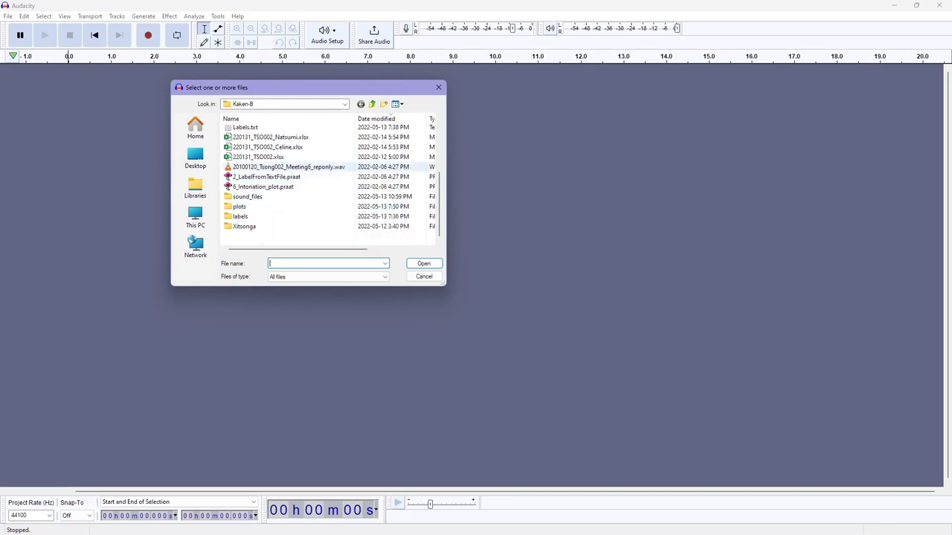
left_click(288, 166)
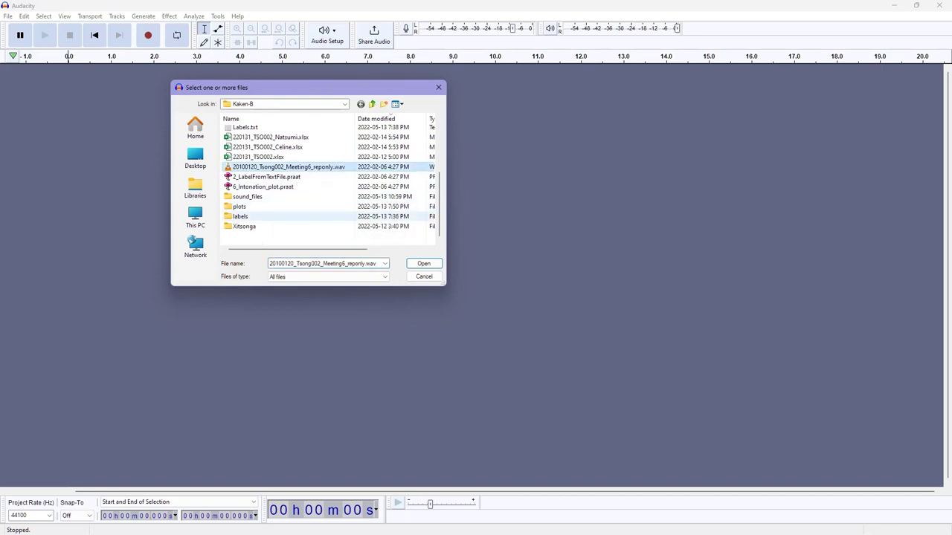
key("Return")
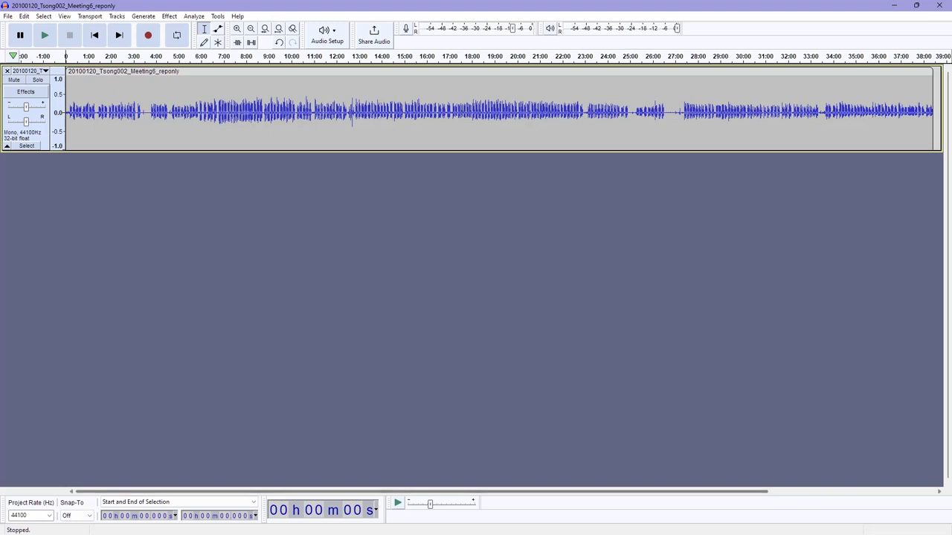
Scroll the imported Meeting6 waveform right, then back to the start.
scroll(476, 110, "right", 3)
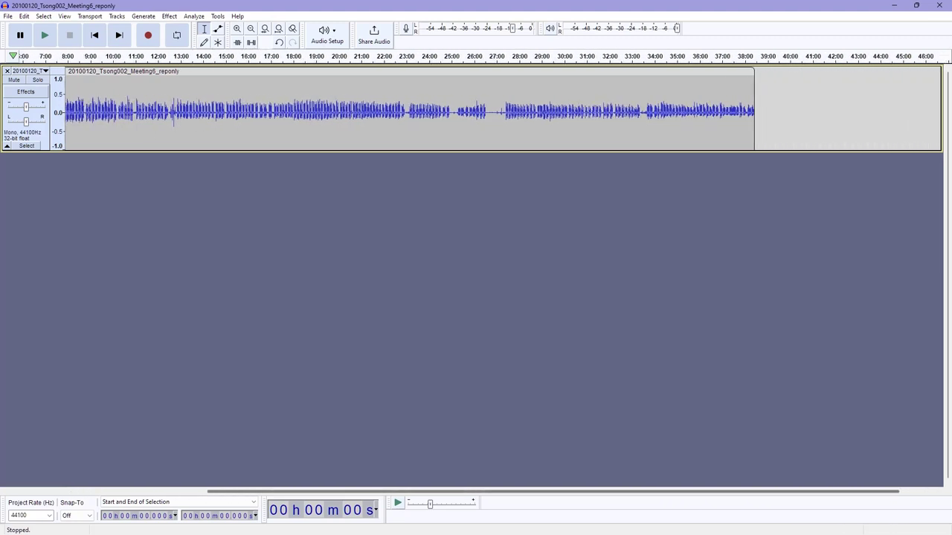
scroll(476, 110, "left", 3)
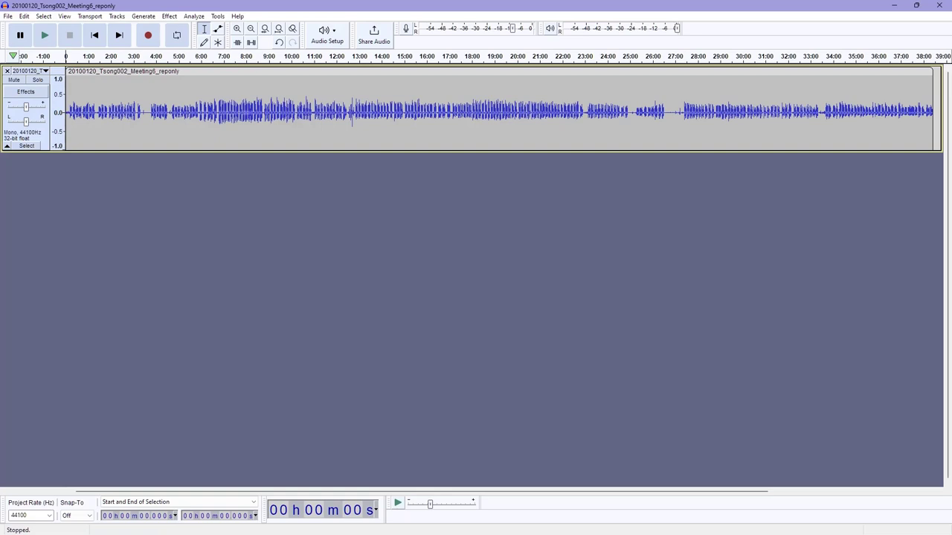
Settle the playback position at 7:45 and play a few seconds from there.
left_click(148, 111)
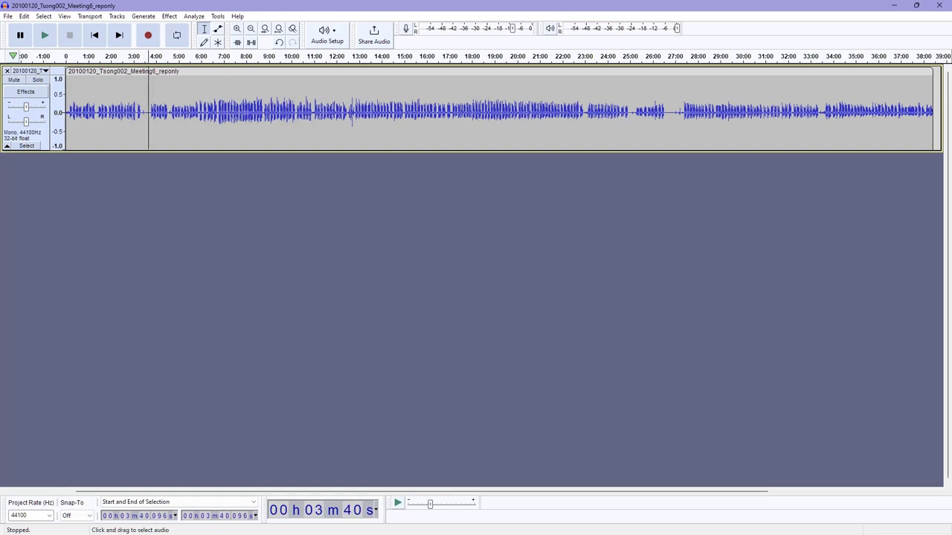
left_click(346, 112)
left_click(510, 112)
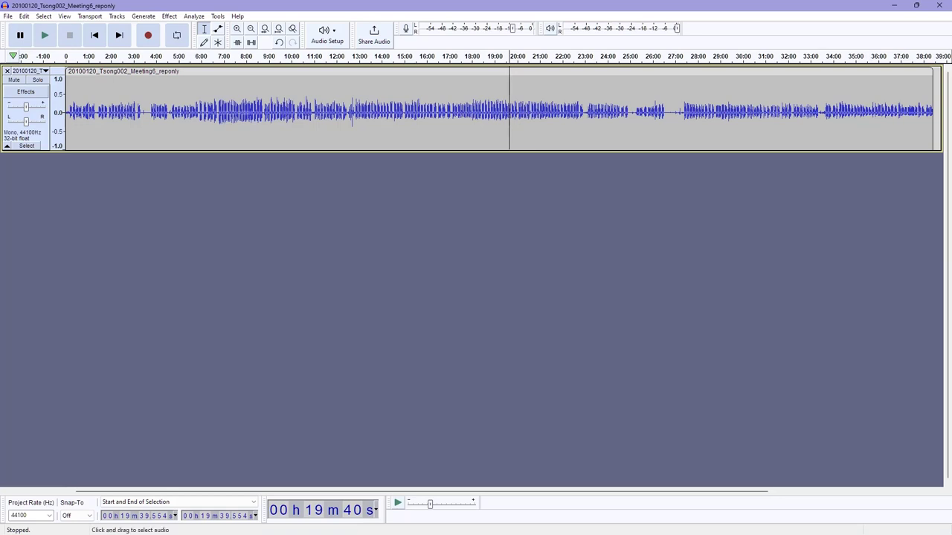
left_click(240, 111)
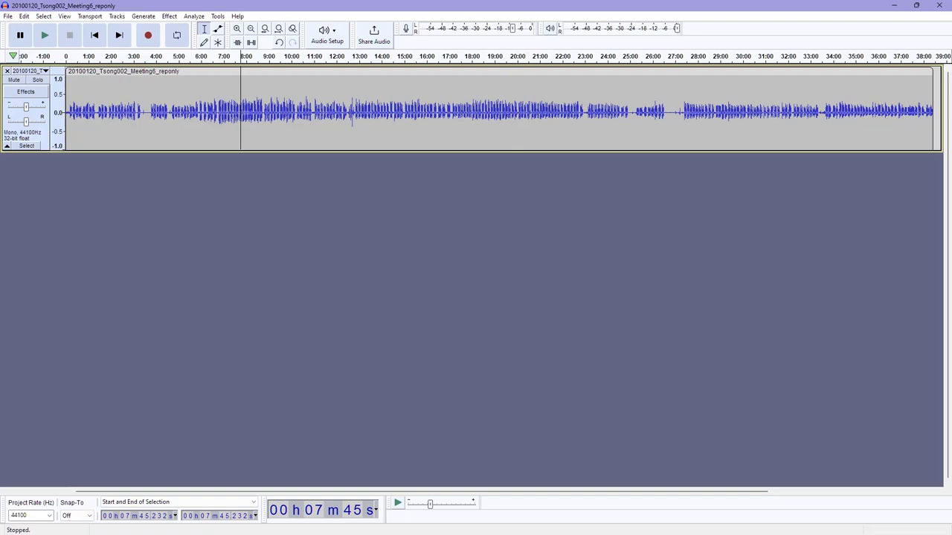
key("space")
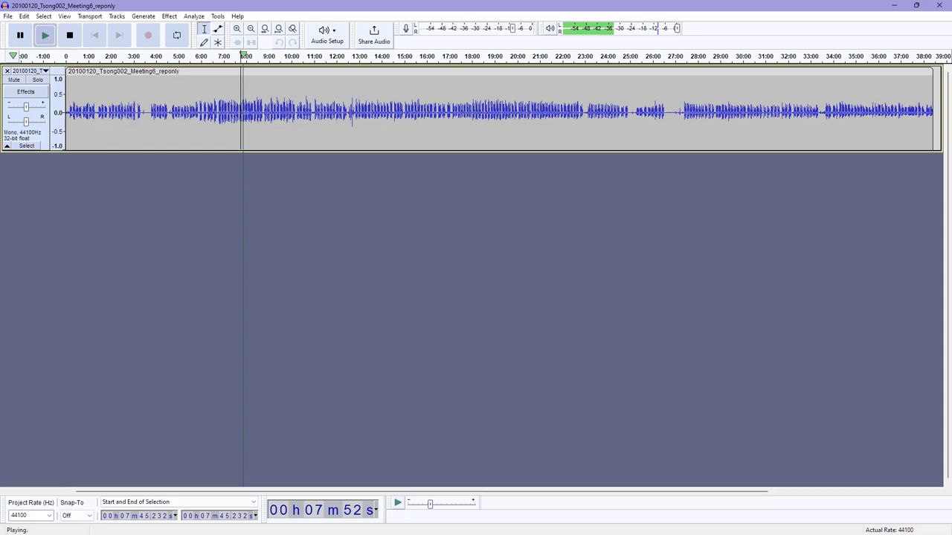
key("space")
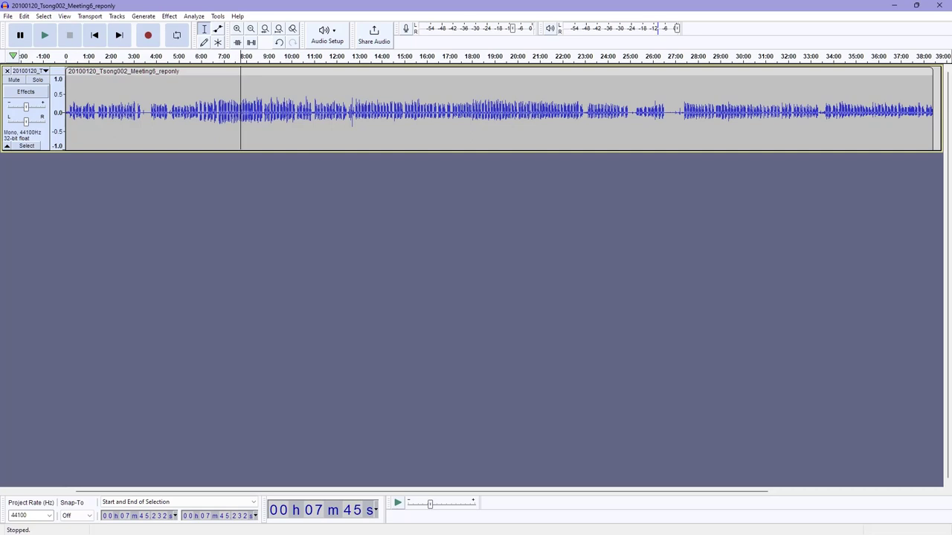
Play the recording briefly from 5:37, then stop.
left_click(192, 112)
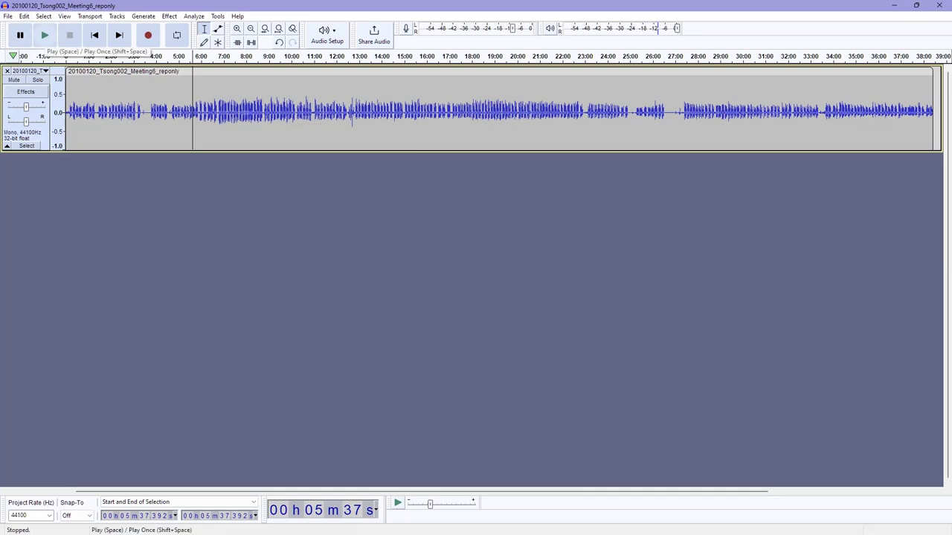
left_click(44, 35)
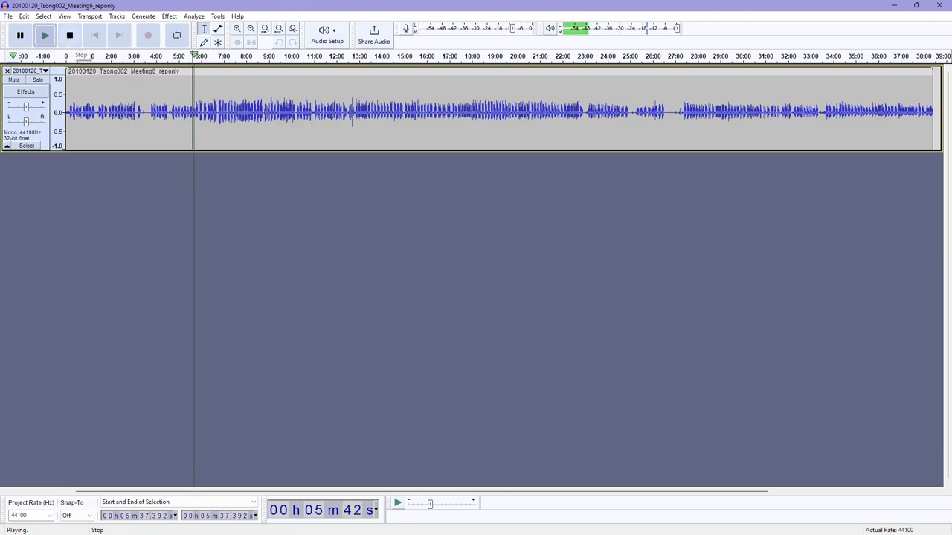
left_click(69, 35)
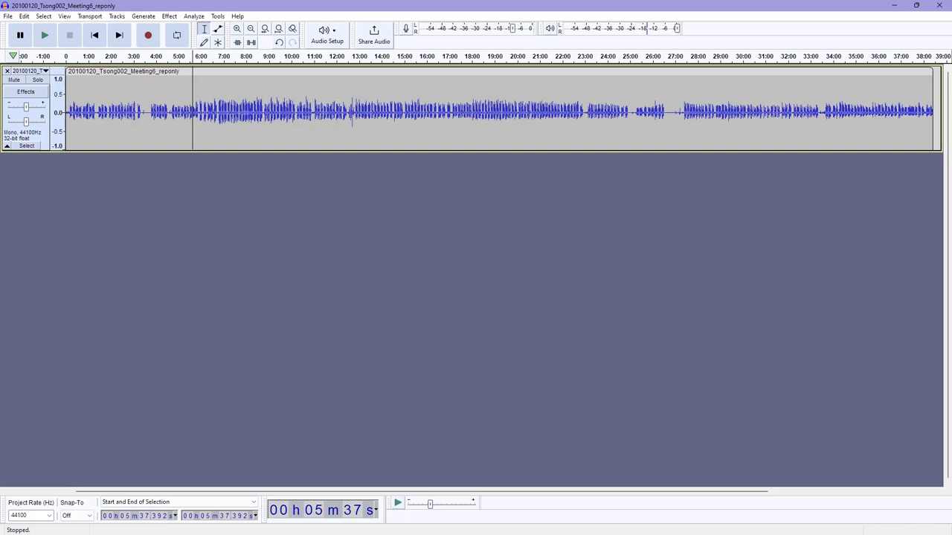
Check the recording's start and end, then rest the playback position at 9:21.
left_click(229, 111)
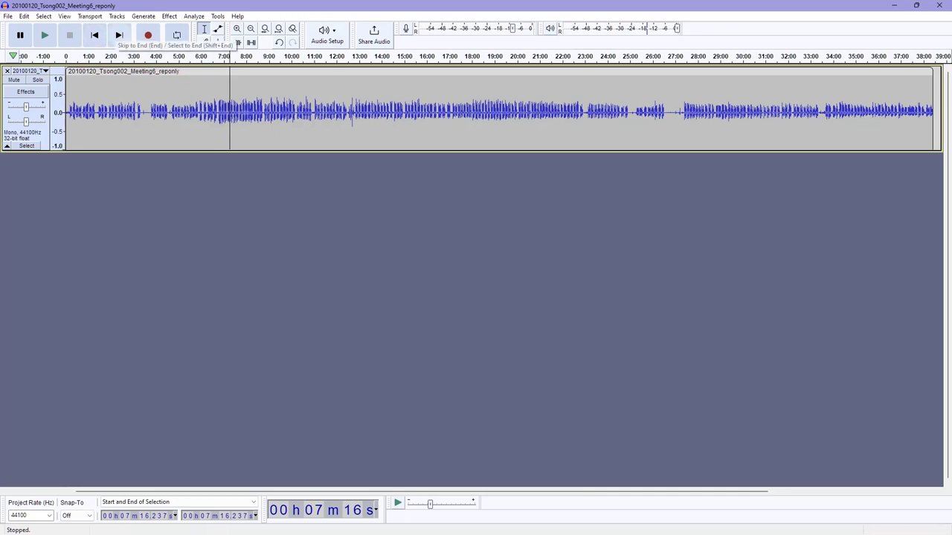
left_click(316, 112)
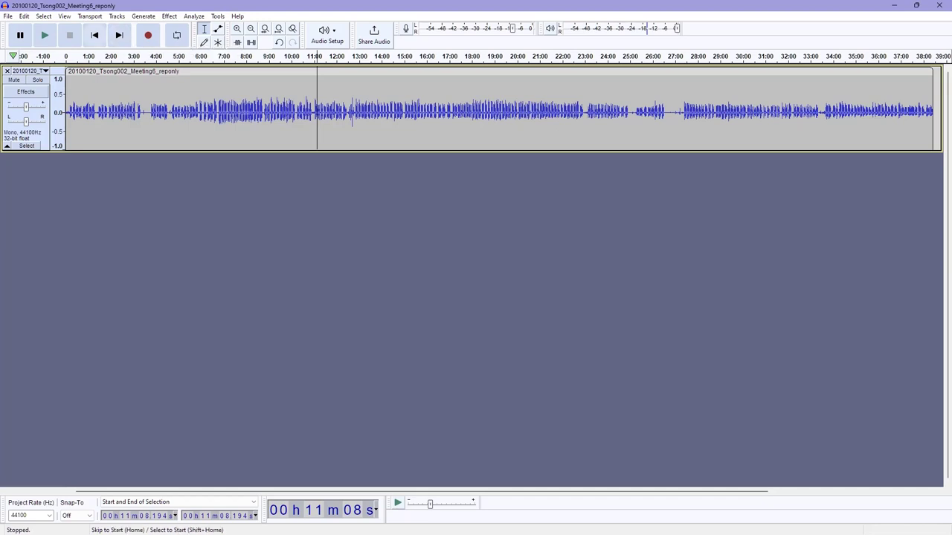
left_click(94, 35)
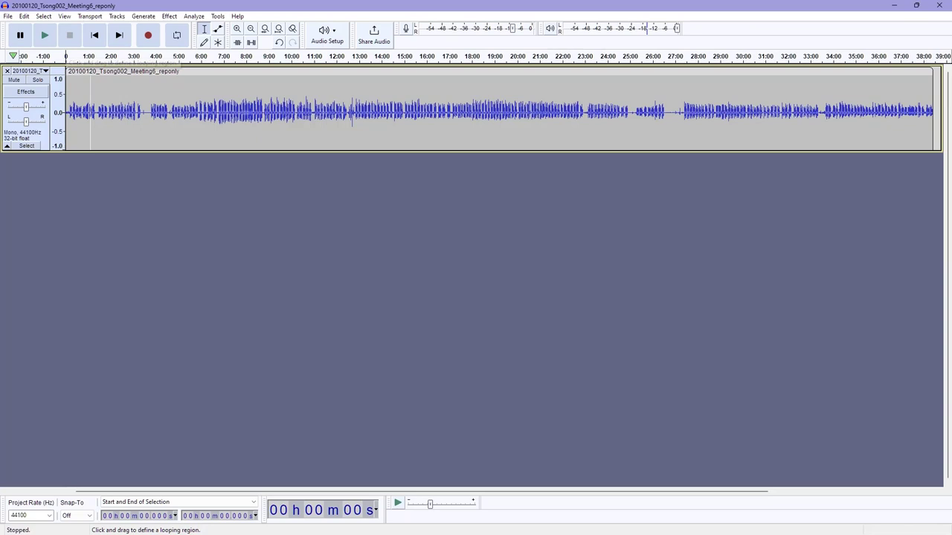
left_click(119, 35)
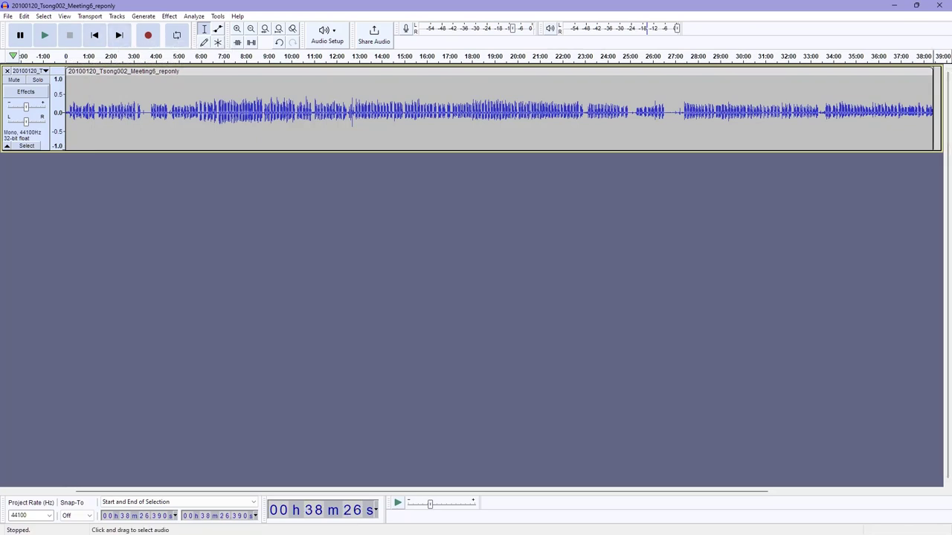
left_click(277, 112)
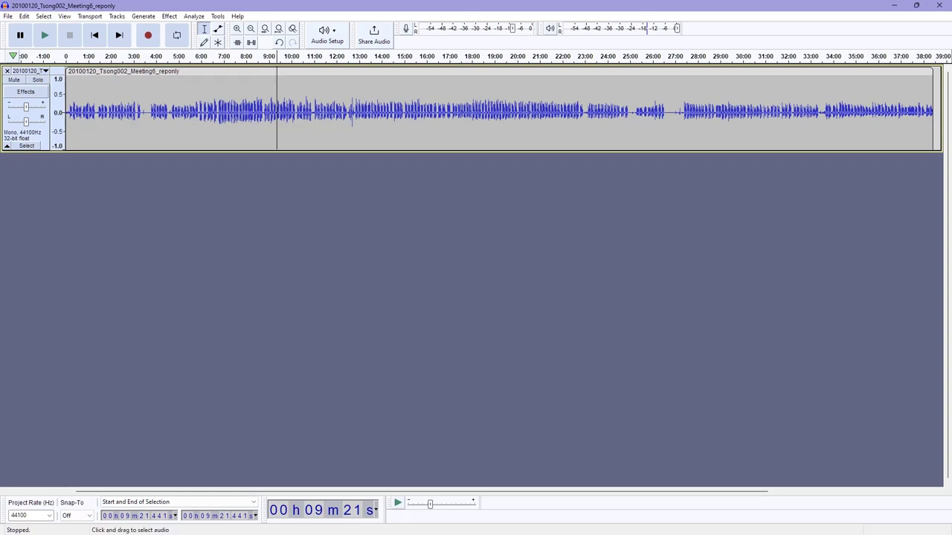
Put the cursor near 10:03 and zoom in seven times to about twenty seconds.
left_click(293, 126)
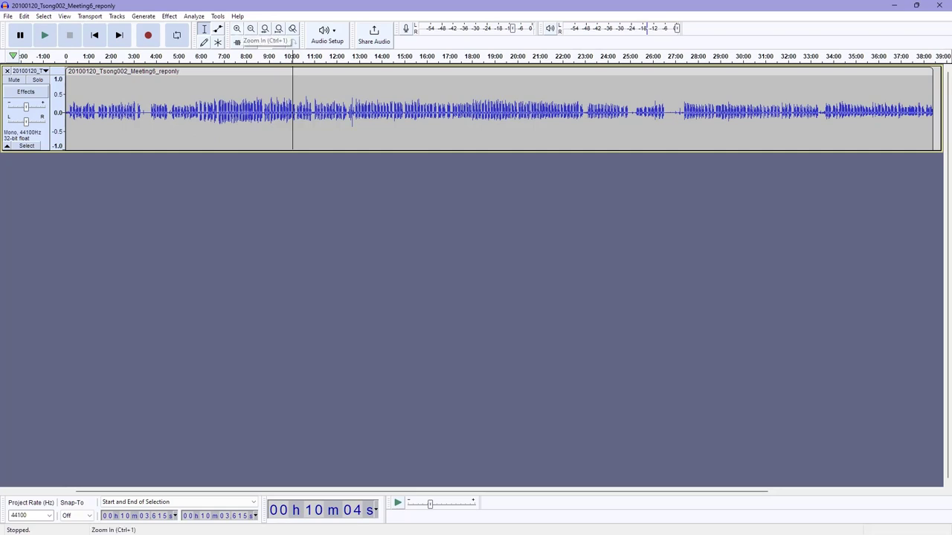
left_click(236, 28)
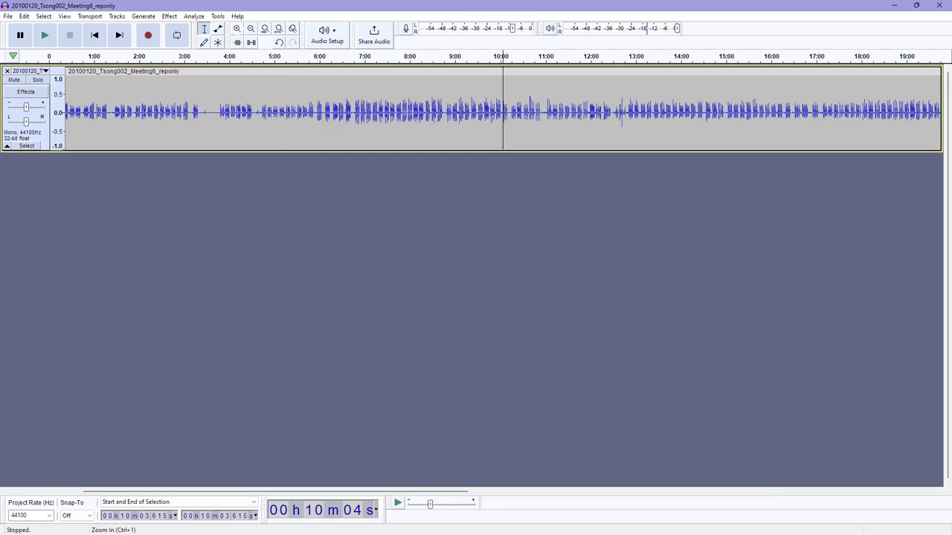
left_click(237, 29)
left_click(237, 29)
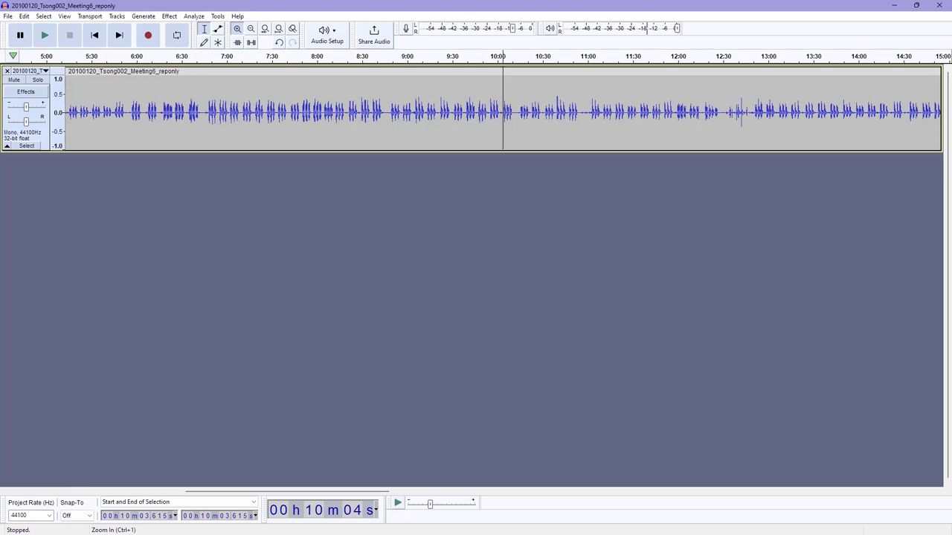
left_click(237, 28)
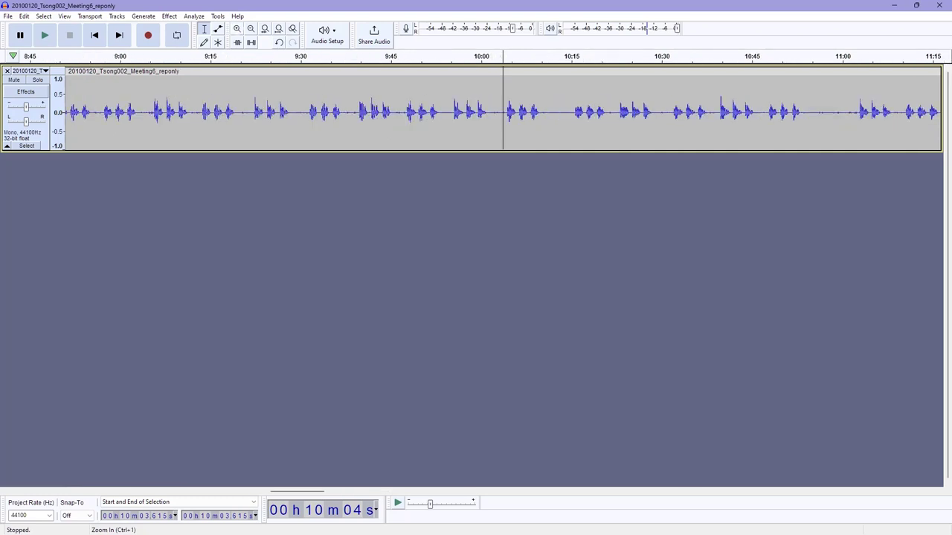
left_click(237, 28)
left_click(236, 28)
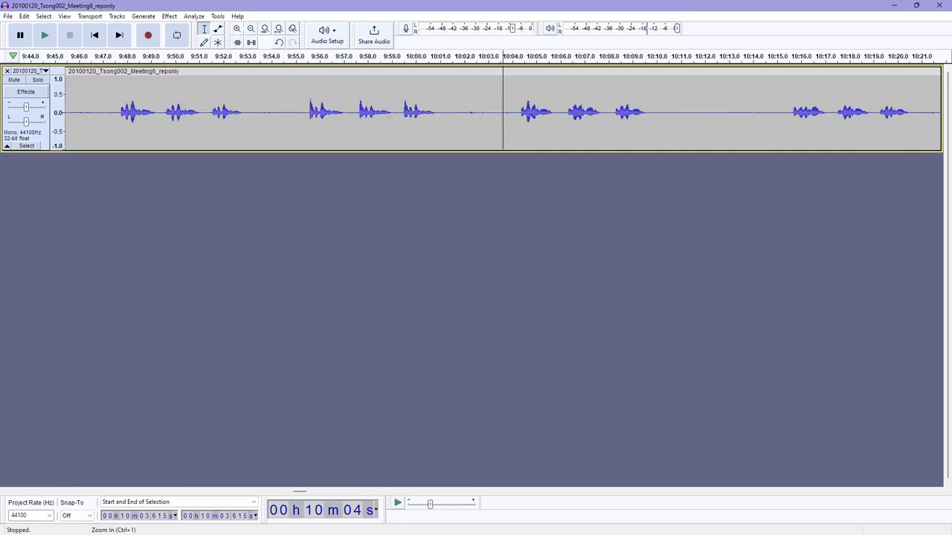
left_click(236, 28)
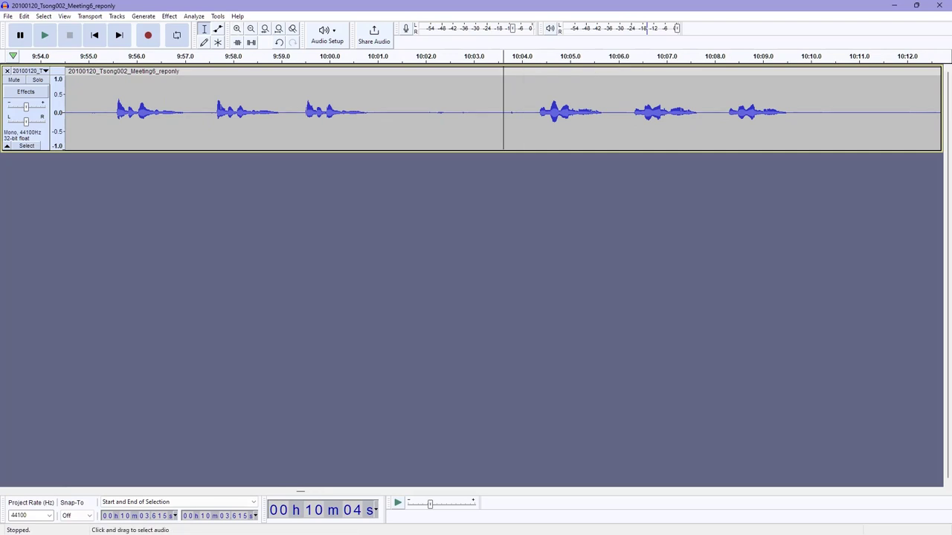
Play the selection 10:04–10:10, then the selection 9:55–10:01.
left_click_drag(525, 112, 801, 111)
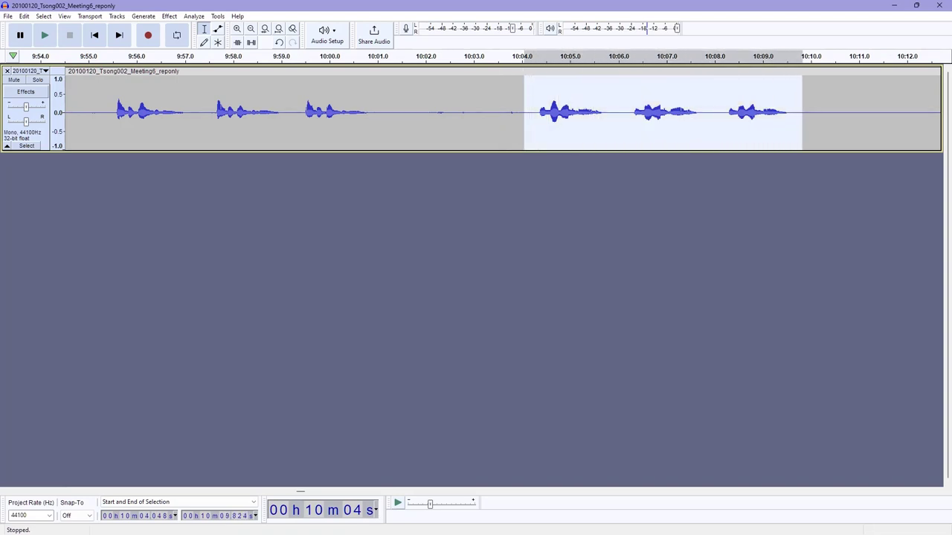
key("space")
left_click_drag(92, 112, 399, 112)
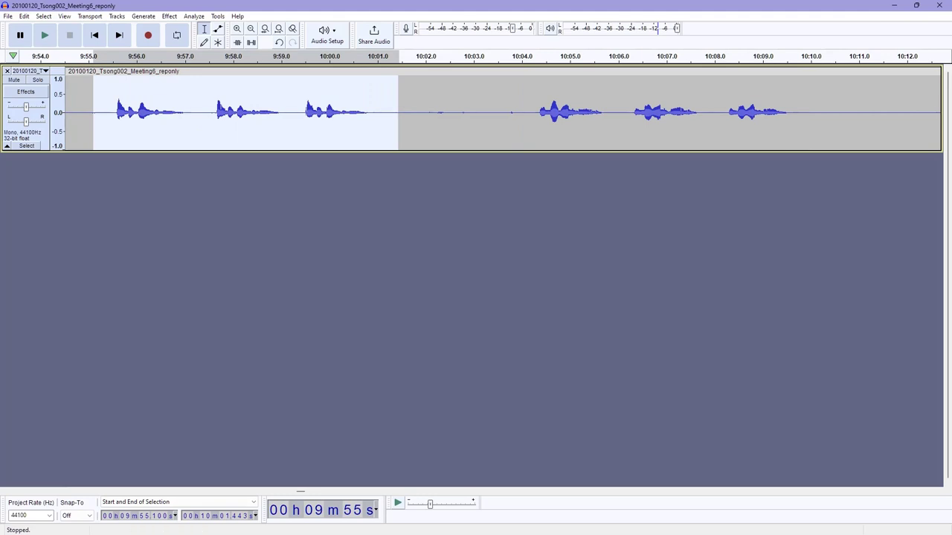
key("space")
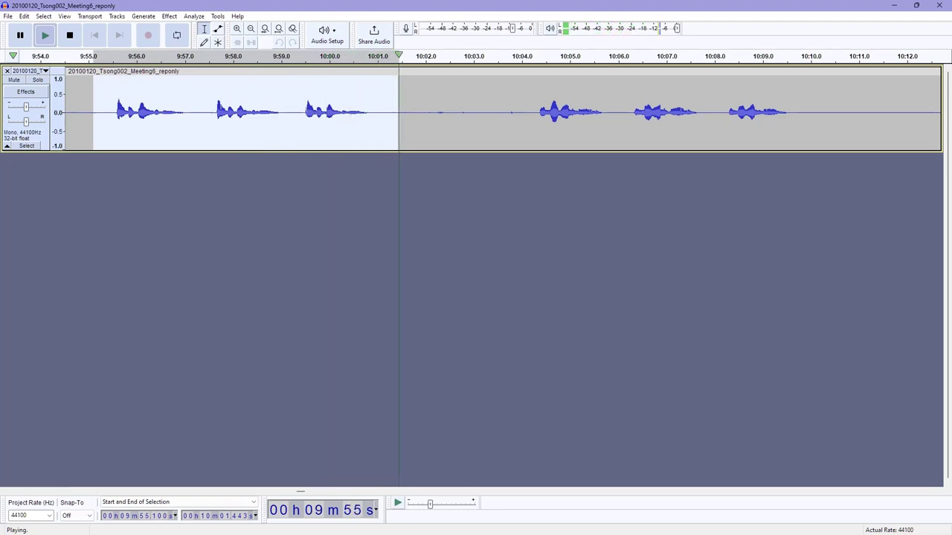
Clear the selection at about 10:01.5 and zoom out until the full 38-minute recording shows.
left_click(419, 111)
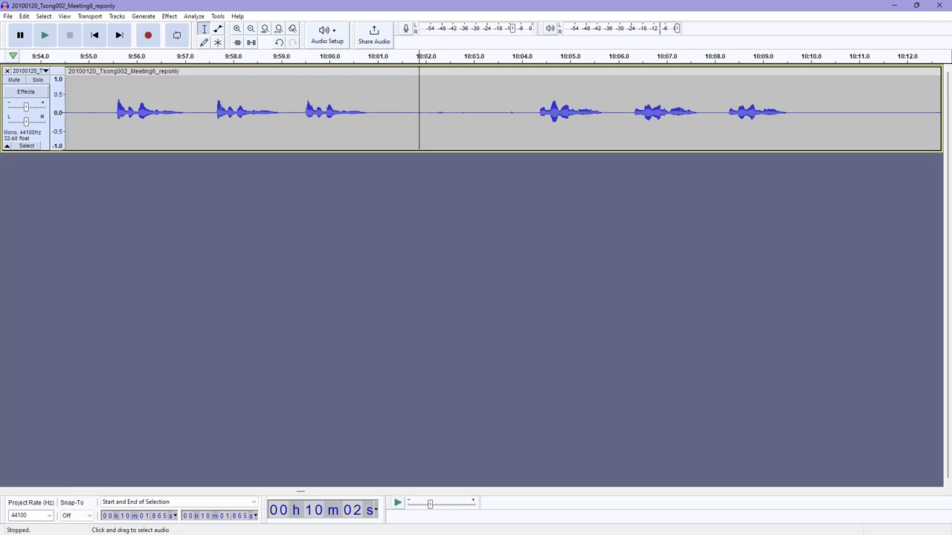
left_click(403, 111)
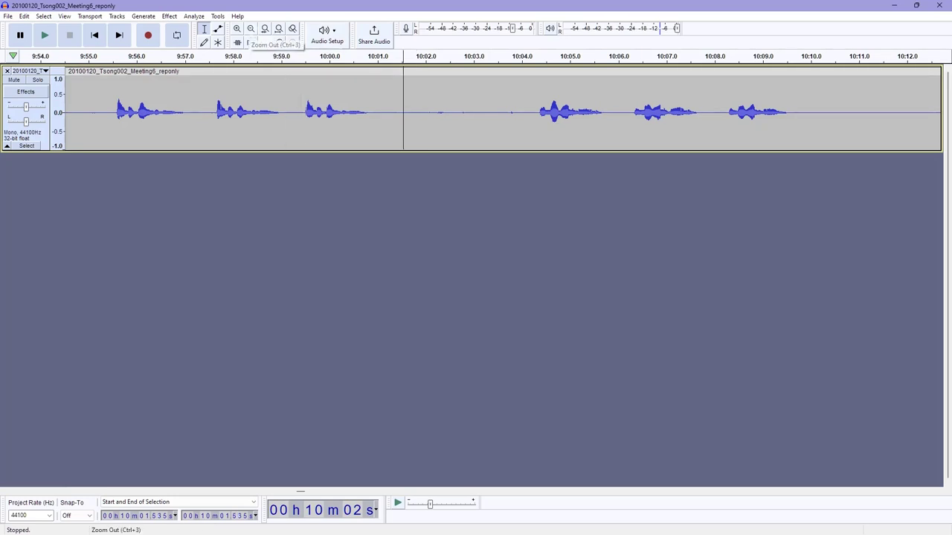
key("ctrl+3")
key("ctrl+3")
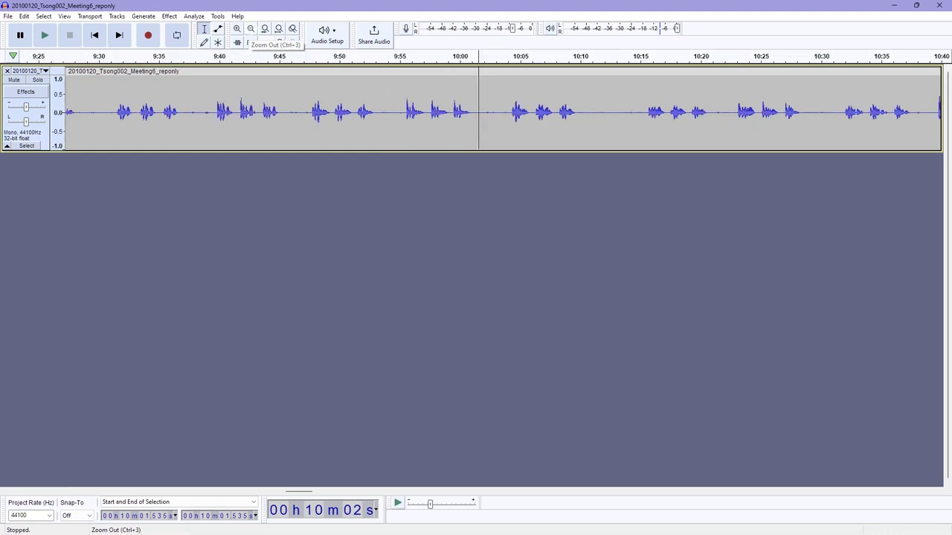
left_click(251, 28)
left_click(250, 28)
left_click(251, 28)
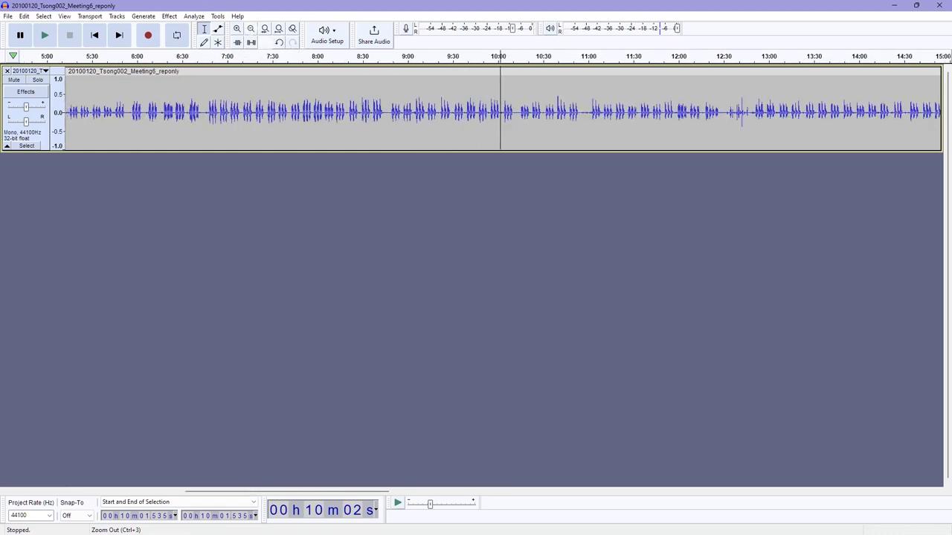
left_click(251, 29)
left_click(250, 28)
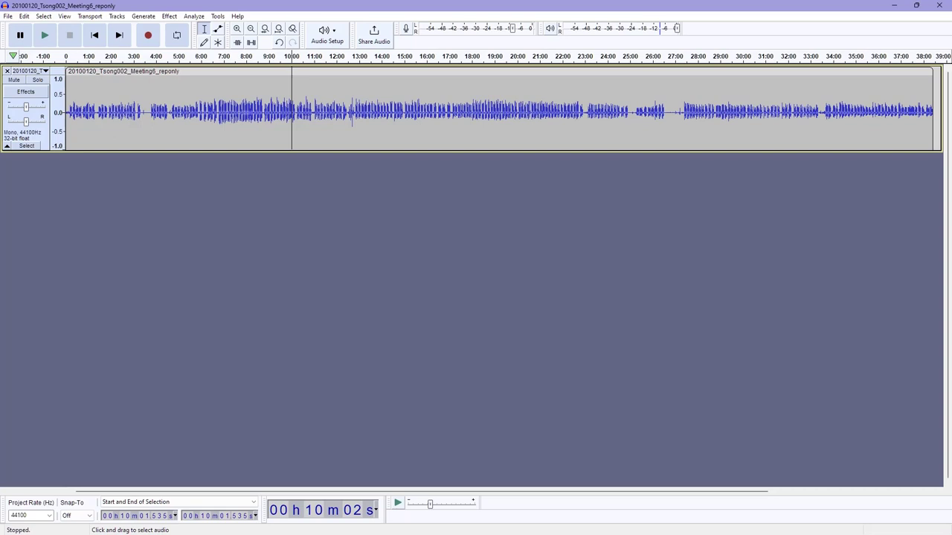
Fit the 10:22–11:53 selection to the track width and play its opening briefly.
left_click_drag(300, 111, 332, 111)
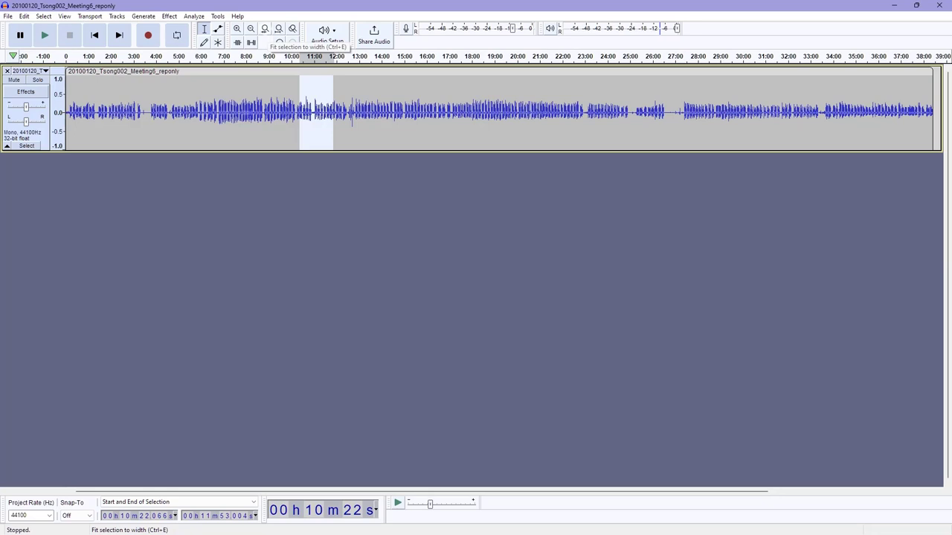
key("ctrl+e")
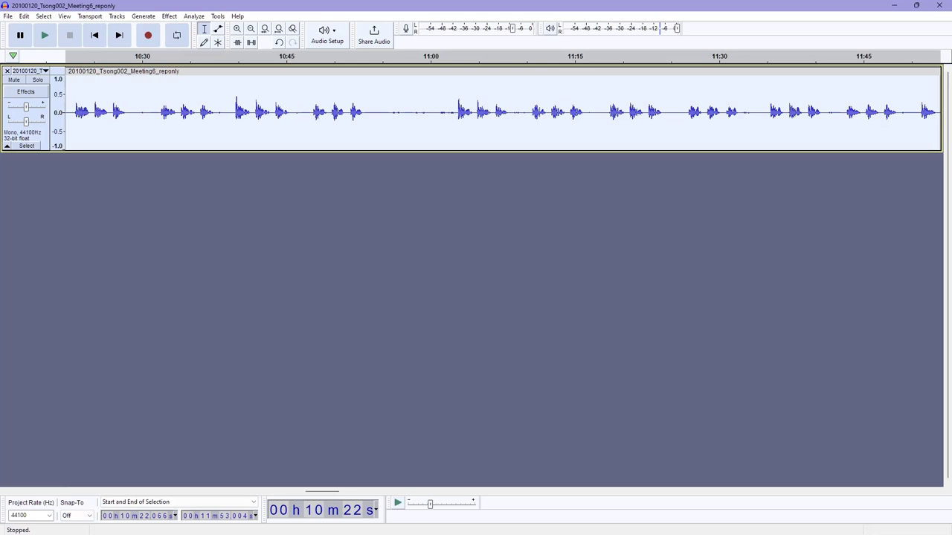
key("space")
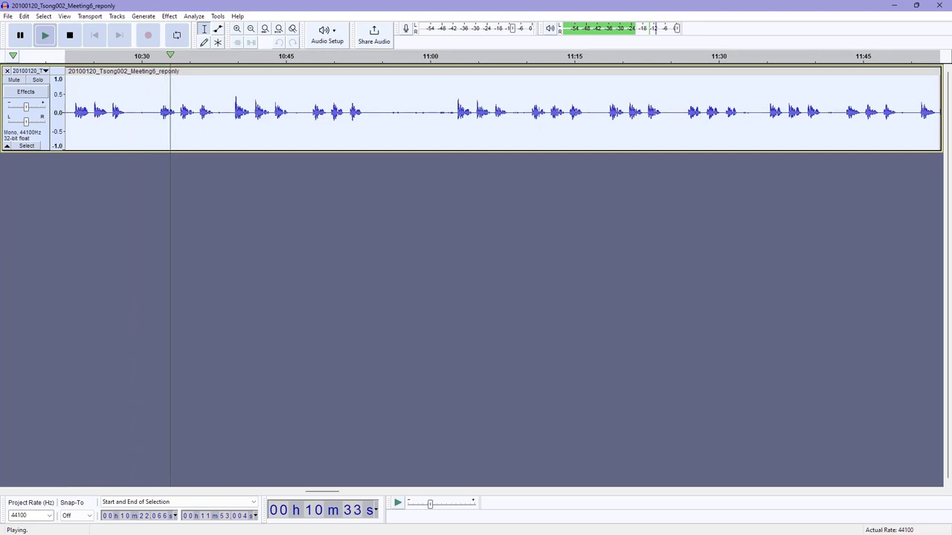
key("space")
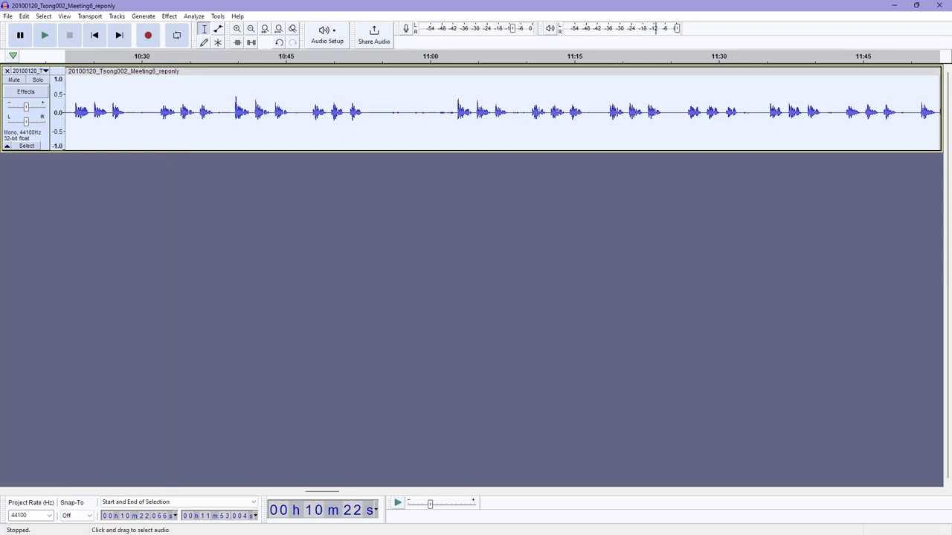
Fit 10:32–10:45 to width, then clear the selection at 10:38 and fit the whole project.
left_click_drag(158, 112, 291, 112)
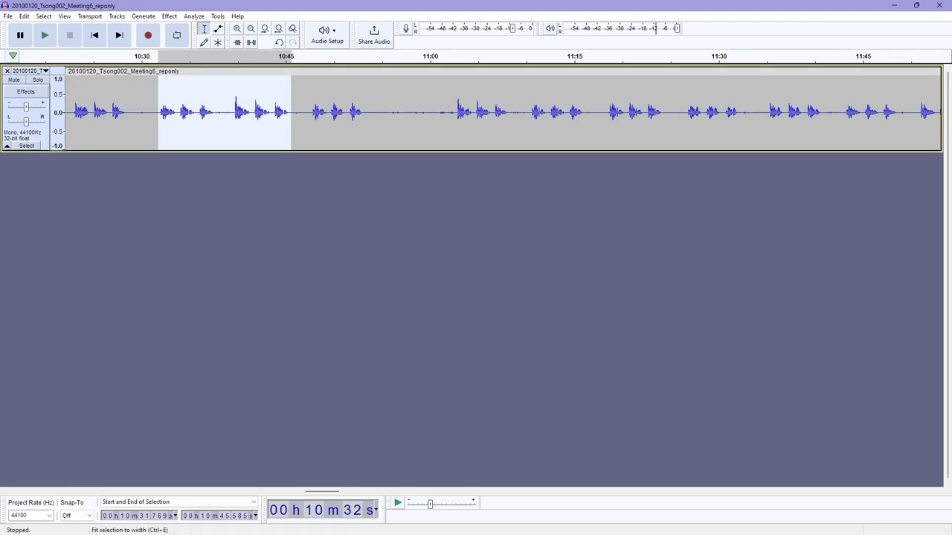
left_click(265, 28)
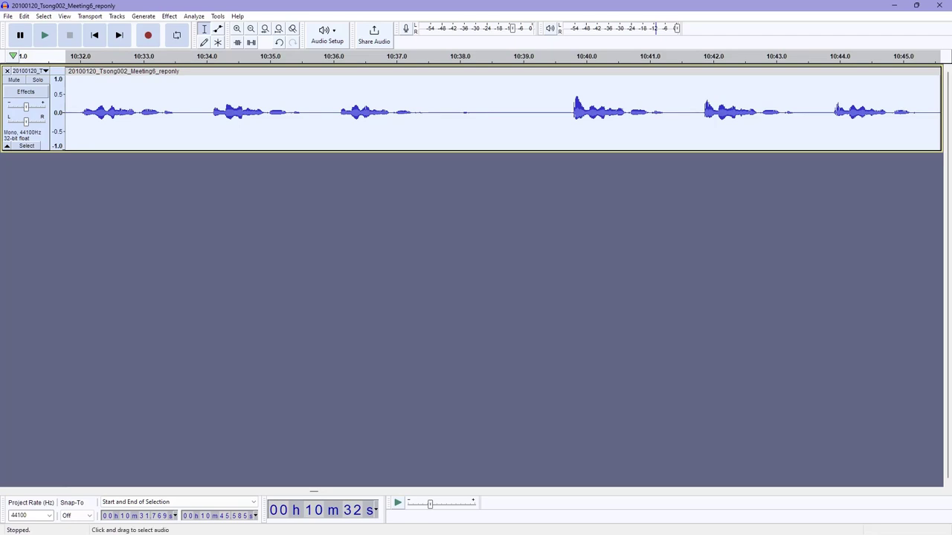
left_click(489, 112)
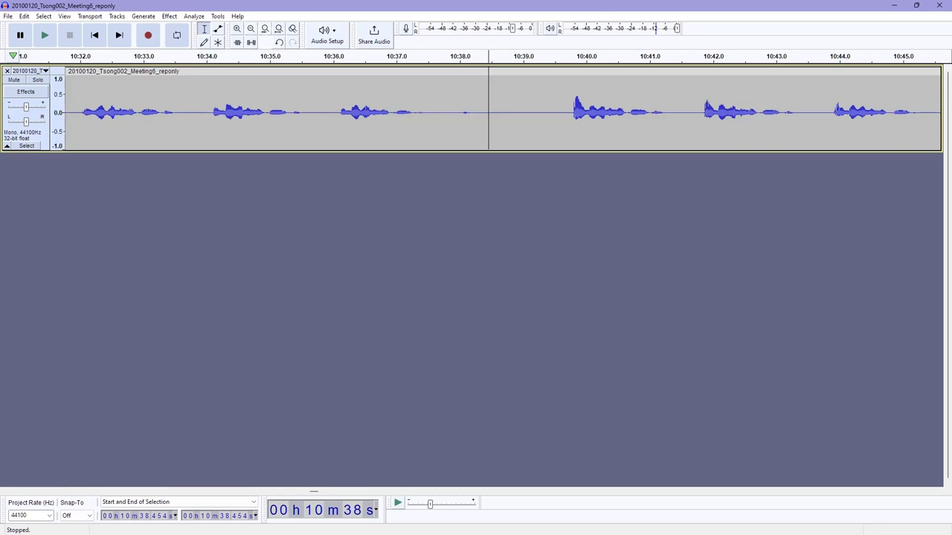
left_click(278, 28)
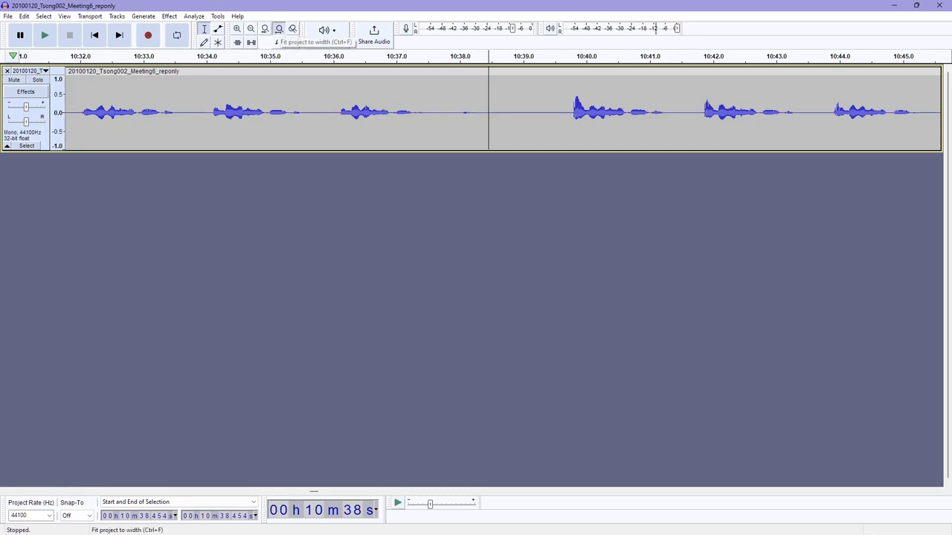